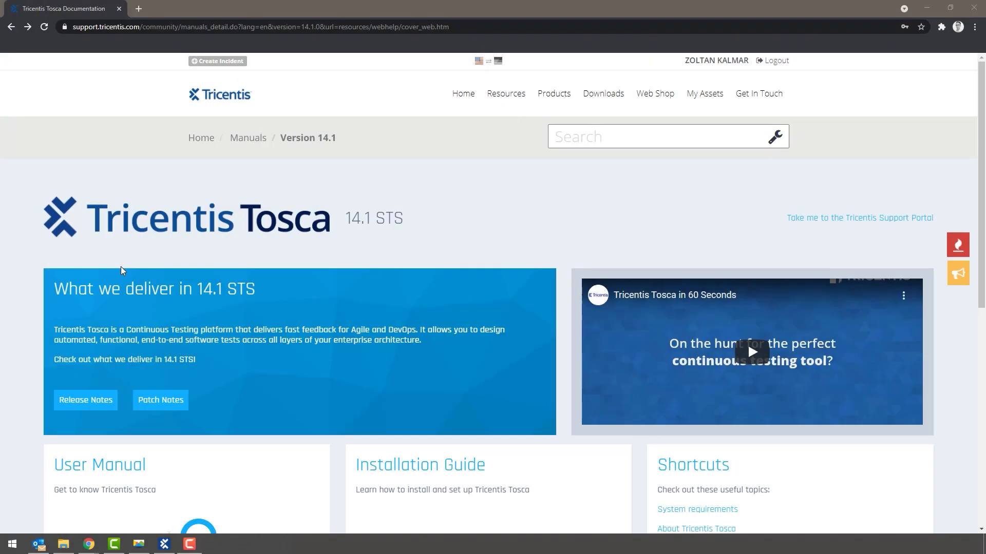
{"action": "scroll", "coordinate": [124, 285], "scroll_direction": "down", "scroll_amount": 2}
{"action": "scroll", "coordinate": [124, 285], "scroll_direction": "down", "scroll_amount": 1}
Step: Navigate the Tosca user manual through Steer with Engines 3.0 to HOST Engine 3.0
{"action": "left_click", "coordinate": [124, 314]}
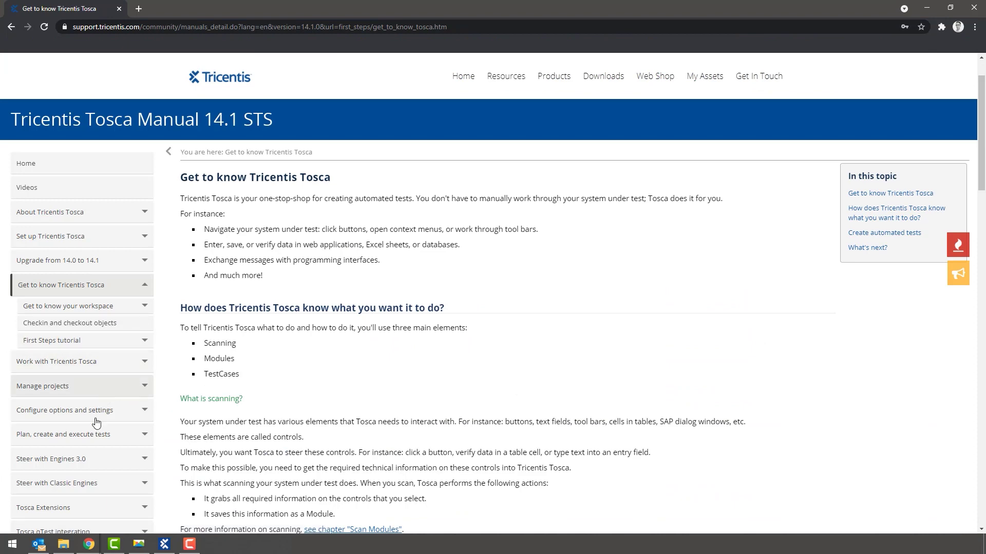
{"action": "left_click", "coordinate": [76, 459]}
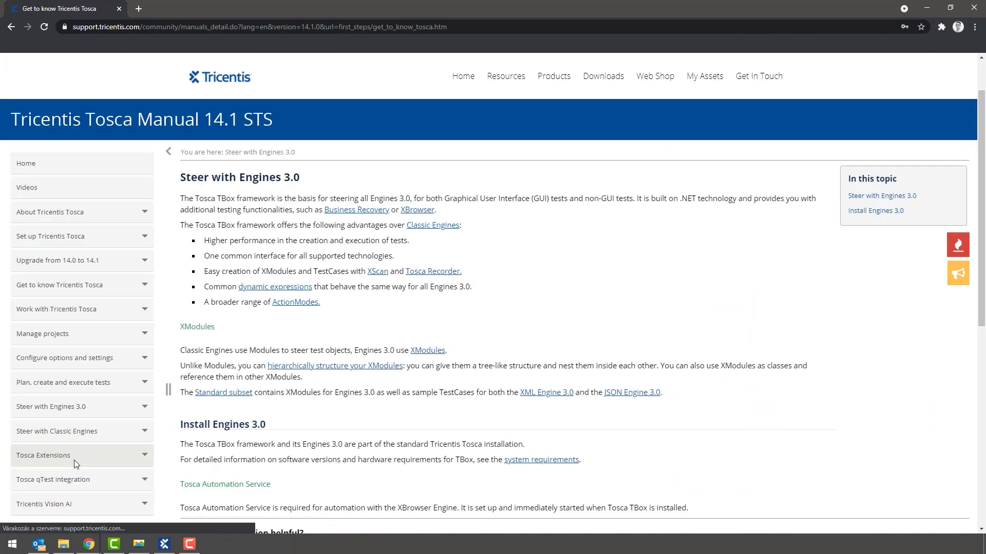
{"action": "scroll", "coordinate": [77, 385], "scroll_direction": "down", "scroll_amount": 3}
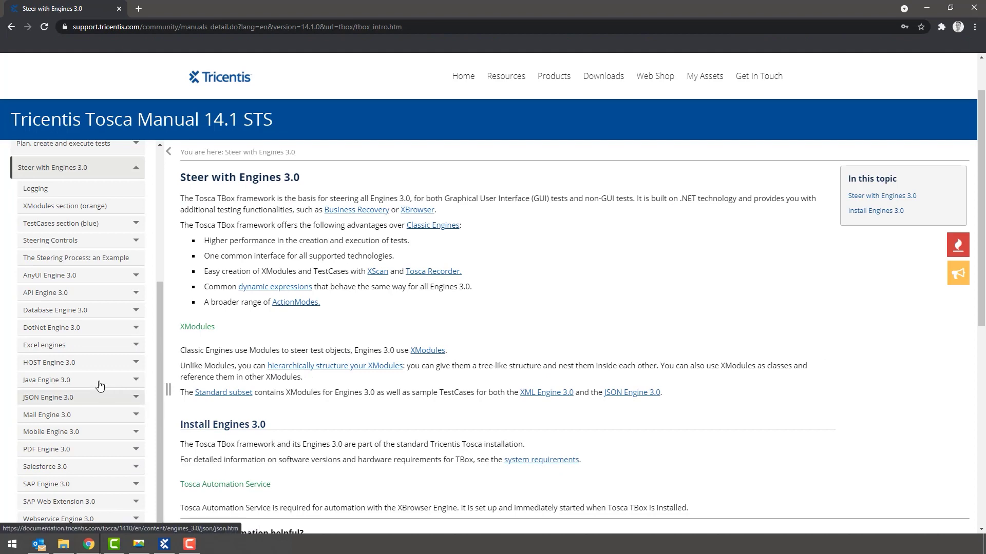
{"action": "left_click", "coordinate": [49, 363]}
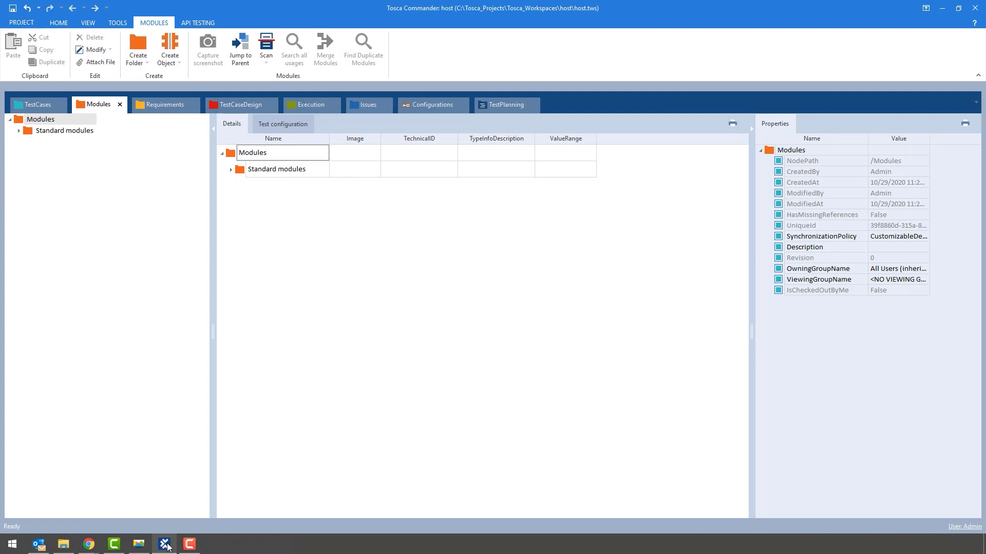
{"action": "left_click", "coordinate": [140, 544]}
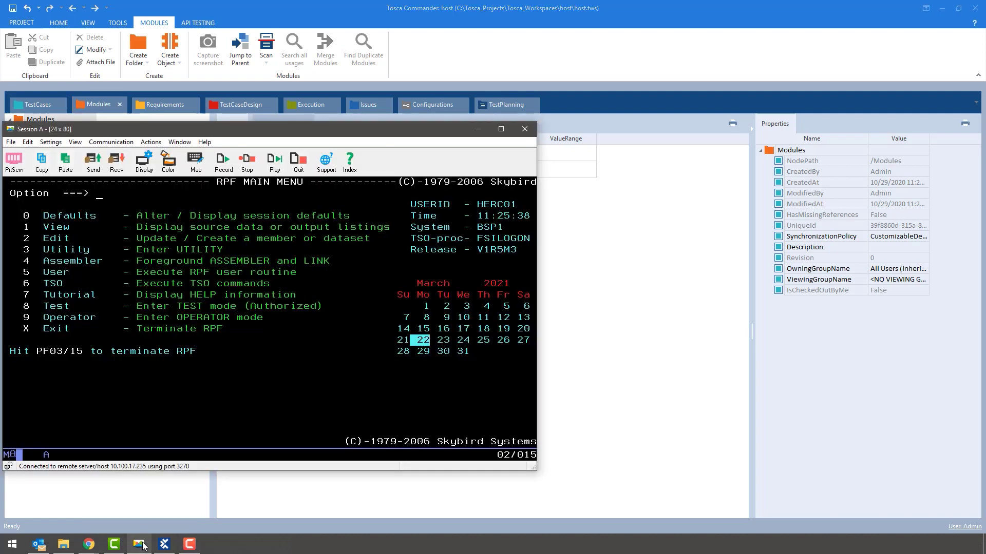
{"action": "left_click_drag", "start_coordinate": [235, 131], "coordinate": [238, 154]}
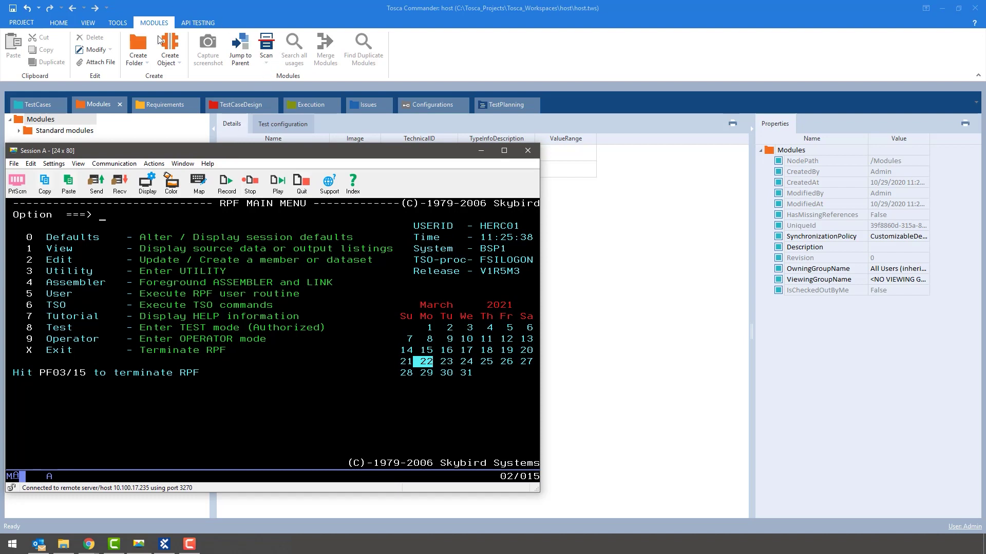
{"action": "left_click", "coordinate": [99, 107]}
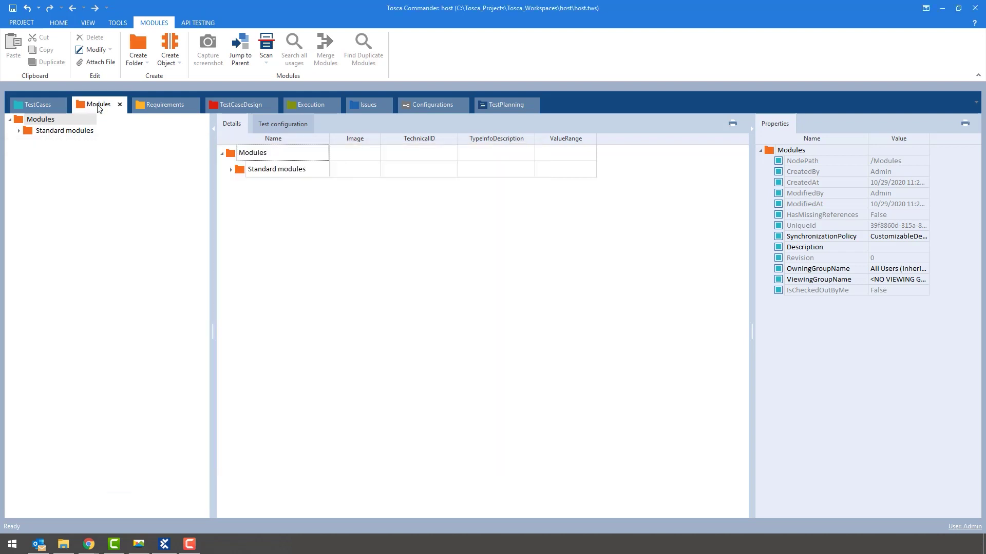
Step: Launch a Host scan from the Modules ribbon's Scan menu
{"action": "left_click", "coordinate": [266, 62]}
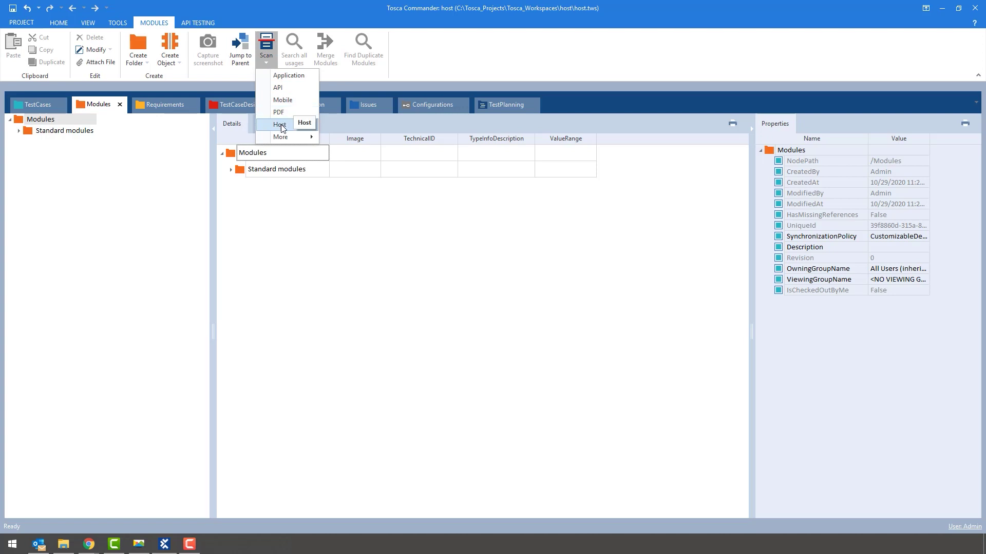
{"action": "left_click", "coordinate": [283, 126]}
{"action": "right_click", "coordinate": [230, 157]}
{"action": "mouse_move", "coordinate": [254, 211]}
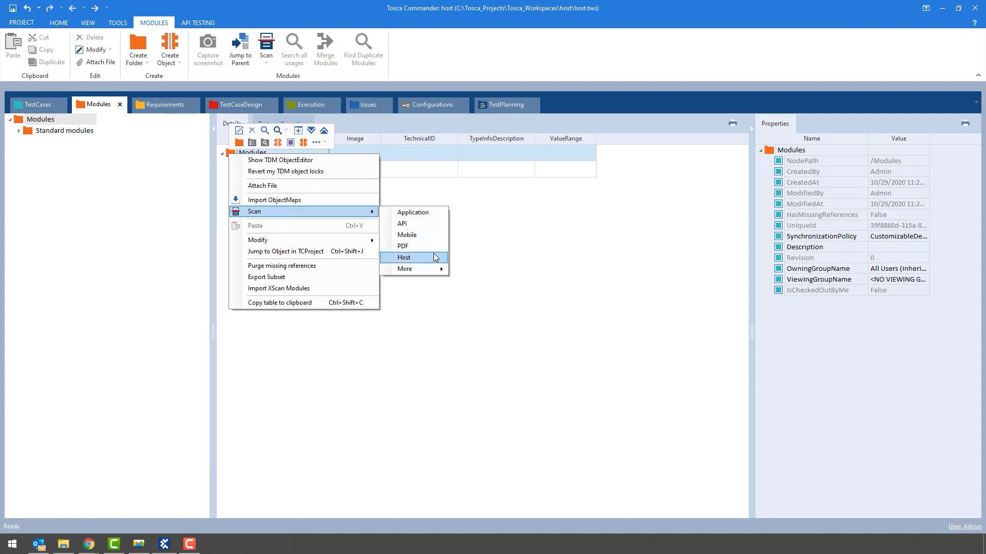
{"action": "left_click", "coordinate": [434, 197]}
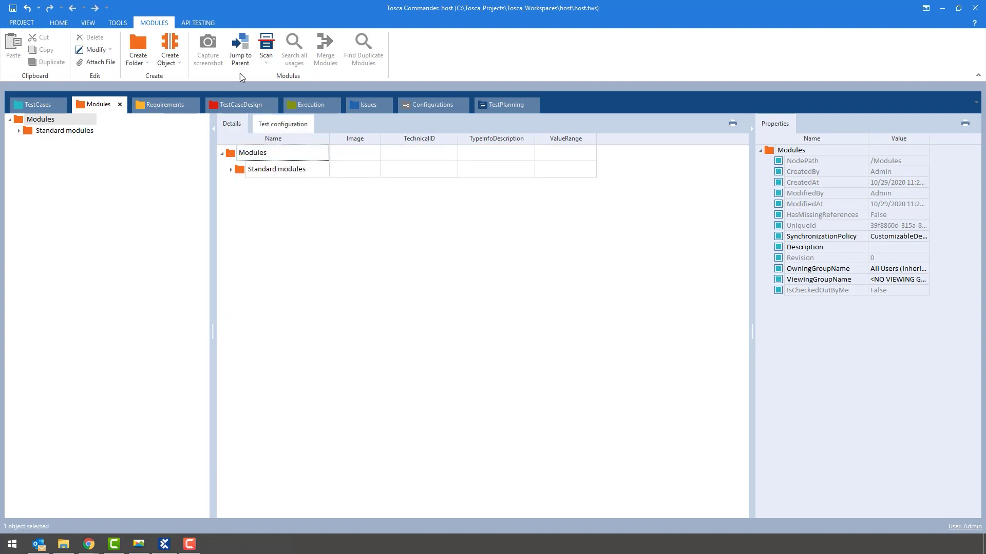
{"action": "left_click", "coordinate": [267, 61]}
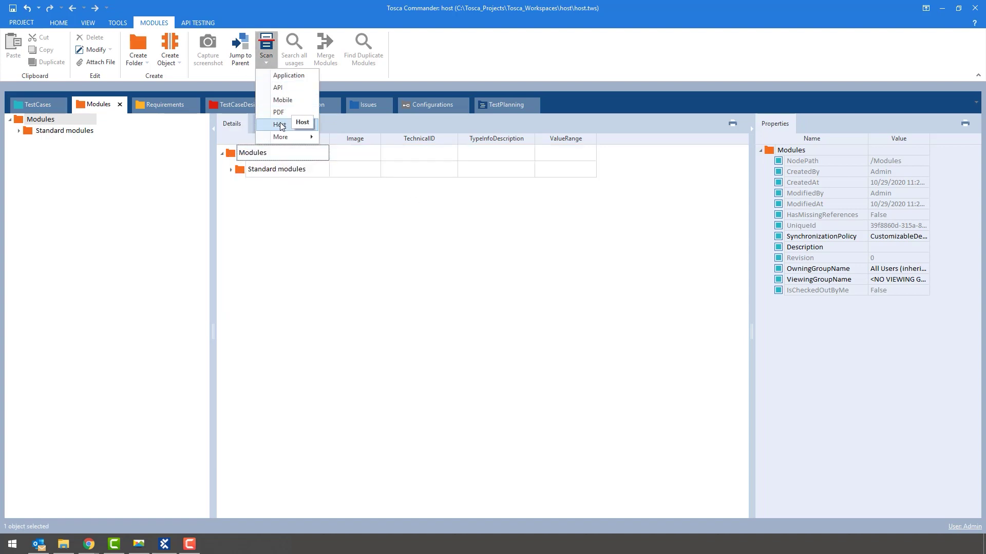
{"action": "left_click", "coordinate": [280, 122]}
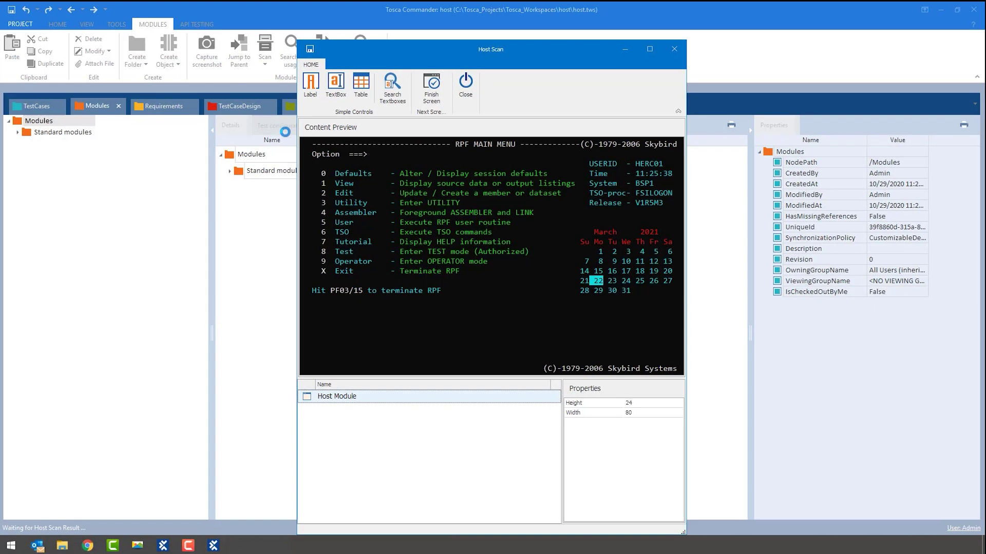
Step: Draft a Label over the 'Defaults' word and a TextBox over the Option entry area
{"action": "left_click", "coordinate": [311, 85]}
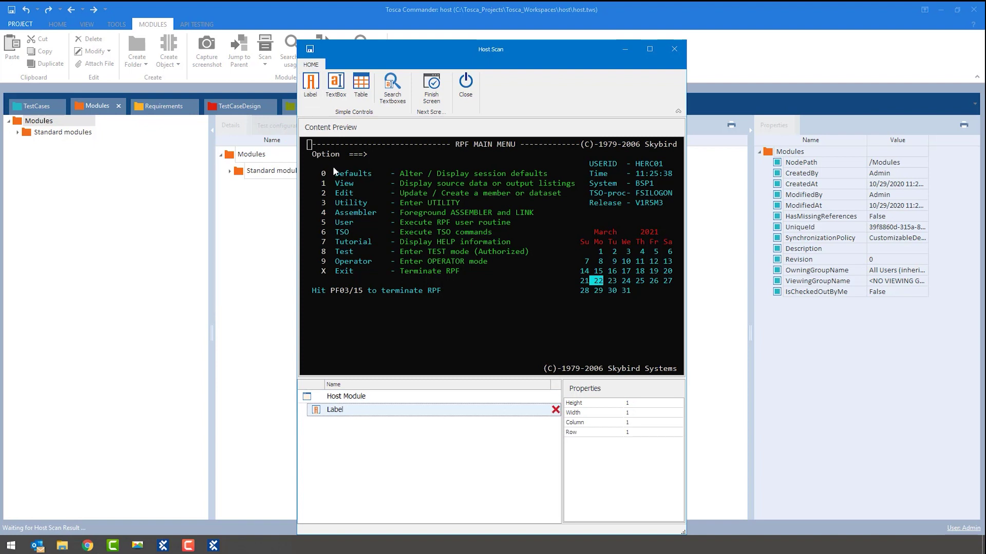
{"action": "left_click_drag", "start_coordinate": [333, 169], "coordinate": [360, 175]}
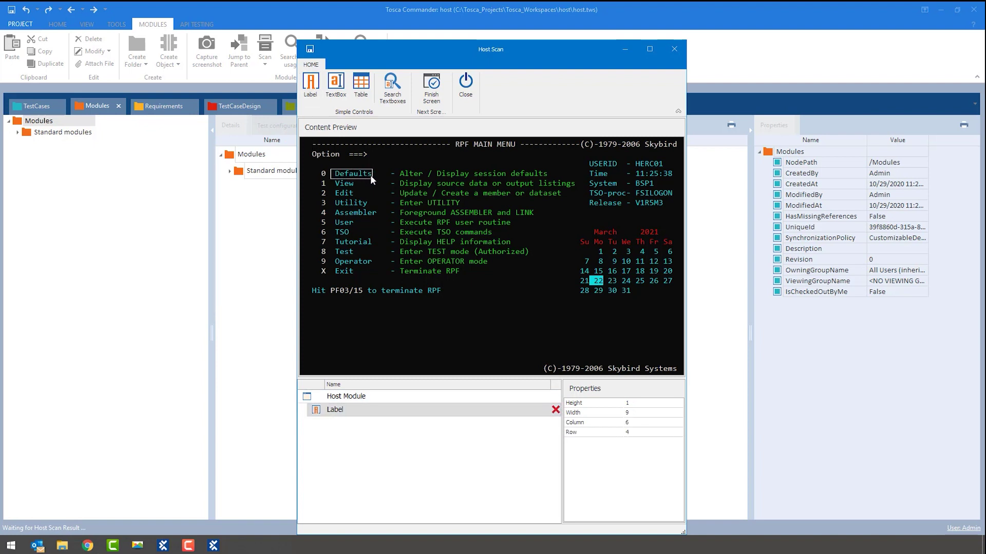
{"action": "left_click", "coordinate": [337, 85]}
{"action": "left_click_drag", "start_coordinate": [408, 156], "coordinate": [411, 158]}
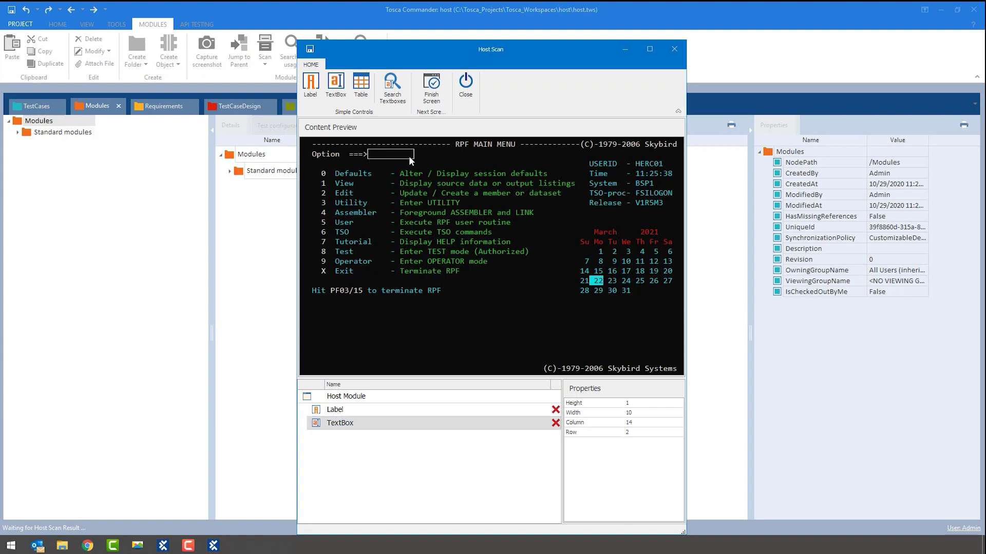
Step: Draft a Table over the numbered menu options with two column dividers, then run Search Textboxes
{"action": "left_click", "coordinate": [360, 85]}
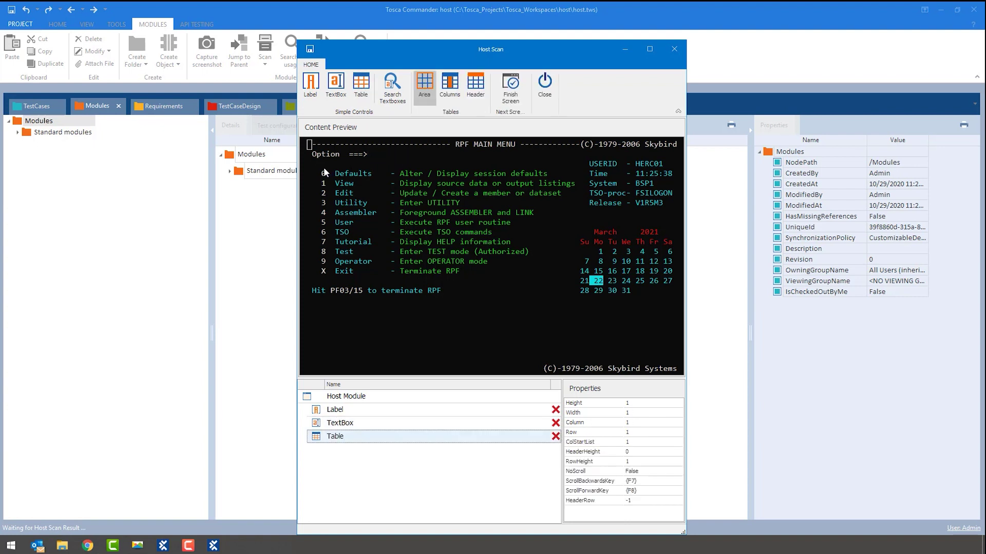
{"action": "left_click_drag", "start_coordinate": [408, 252], "coordinate": [573, 270]}
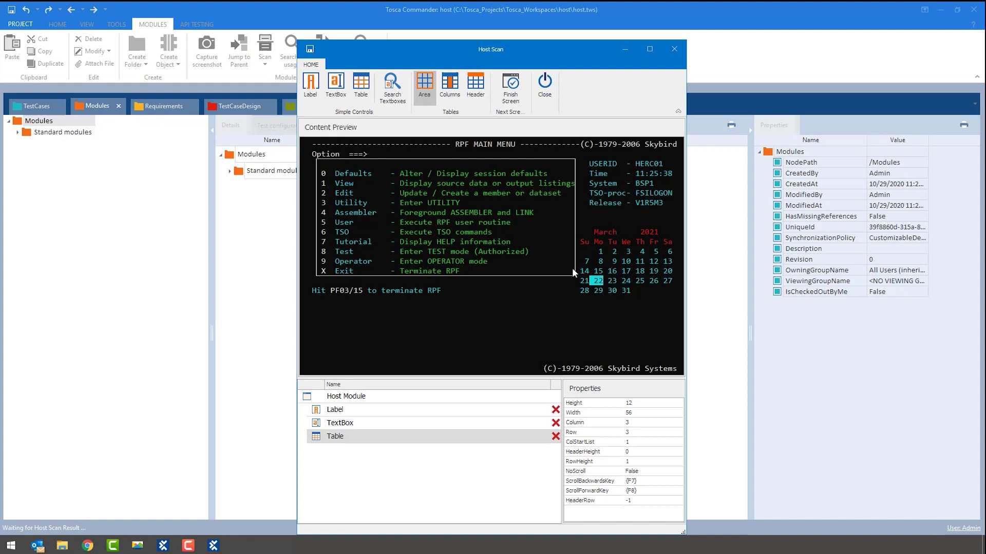
{"action": "left_click", "coordinate": [454, 94]}
{"action": "left_click", "coordinate": [331, 187]}
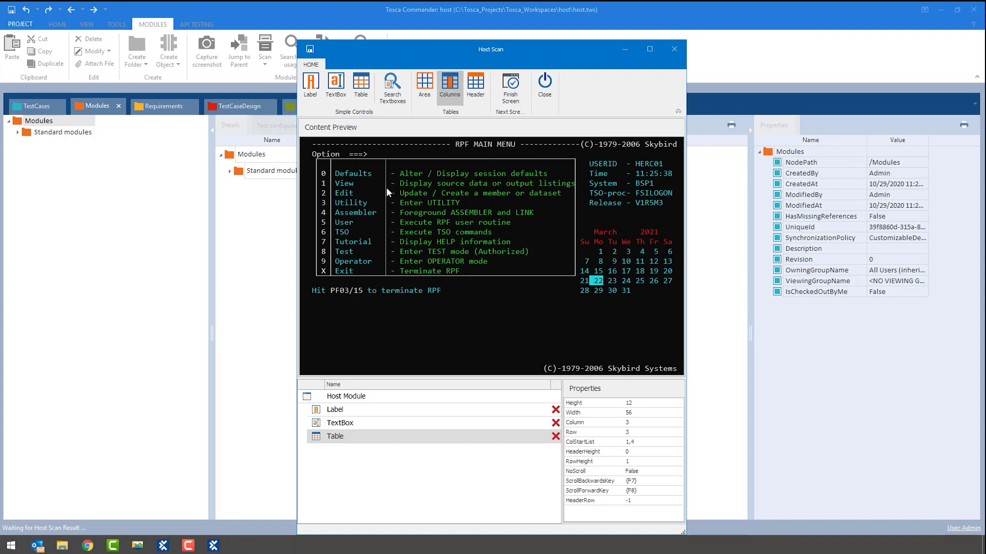
{"action": "left_click", "coordinate": [400, 187]}
{"action": "left_click", "coordinate": [476, 87]}
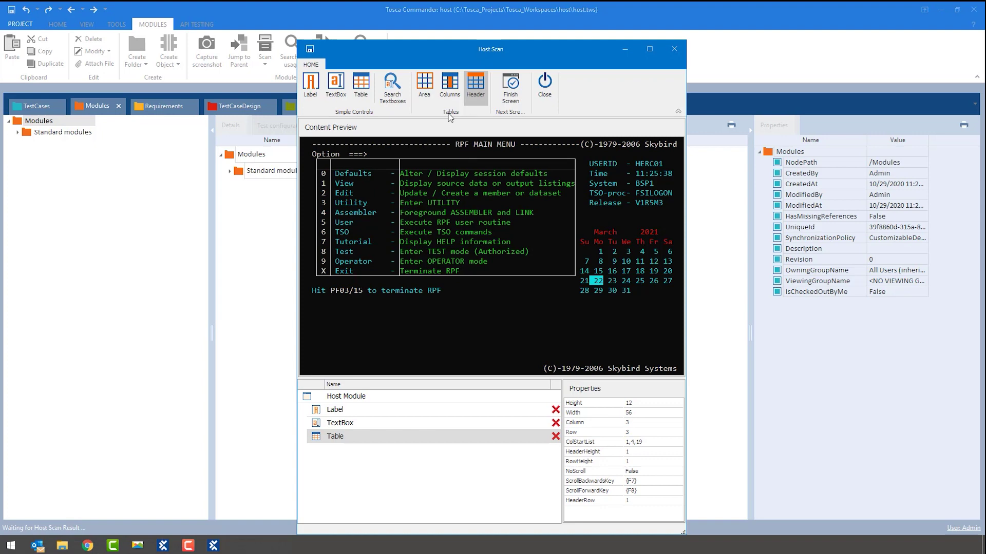
{"action": "left_click", "coordinate": [392, 91]}
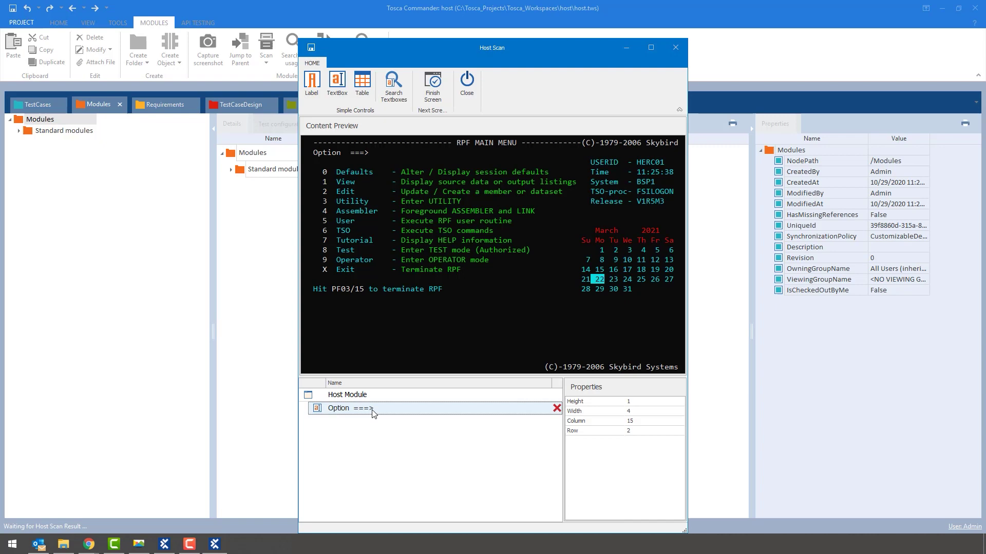
Step: Save the current Host Module, then submit option 3 in the terminal
{"action": "left_click", "coordinate": [432, 84]}
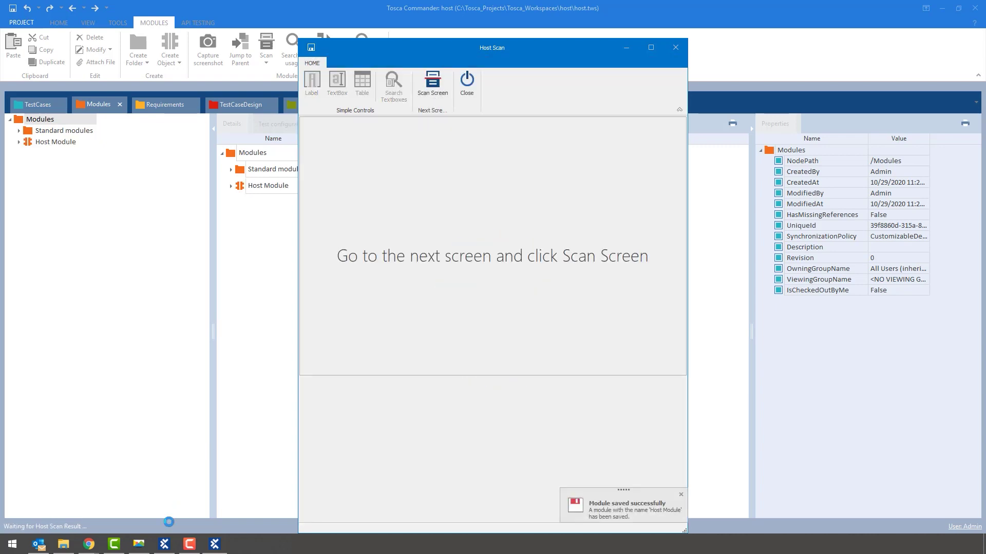
{"action": "left_click", "coordinate": [139, 544]}
{"action": "left_click", "coordinate": [183, 222]}
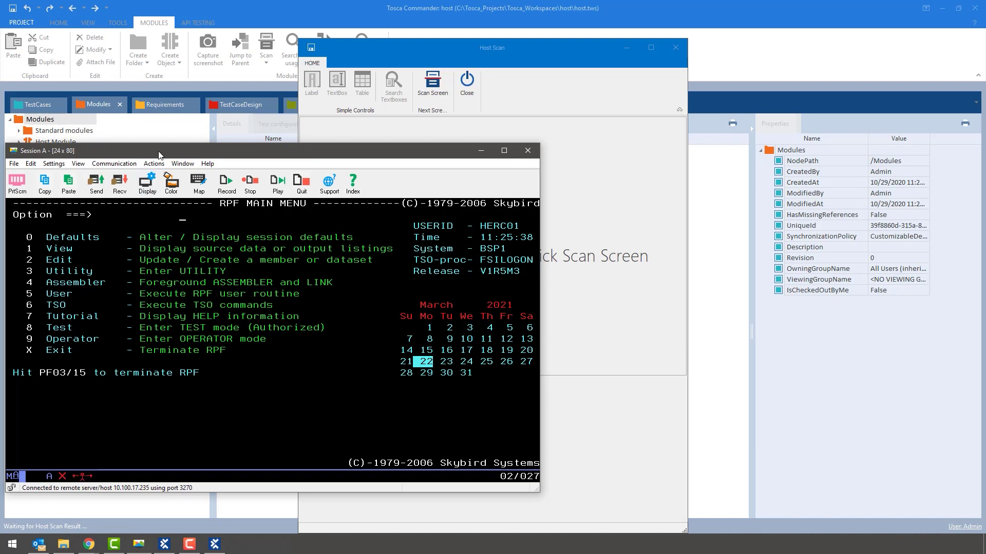
{"action": "key", "text": "Return"}
{"action": "type", "text": "3"}
{"action": "key", "text": "Return"}
Step: Save the utility menu screen as a Host Module and close the scanner
{"action": "left_click", "coordinate": [370, 52]}
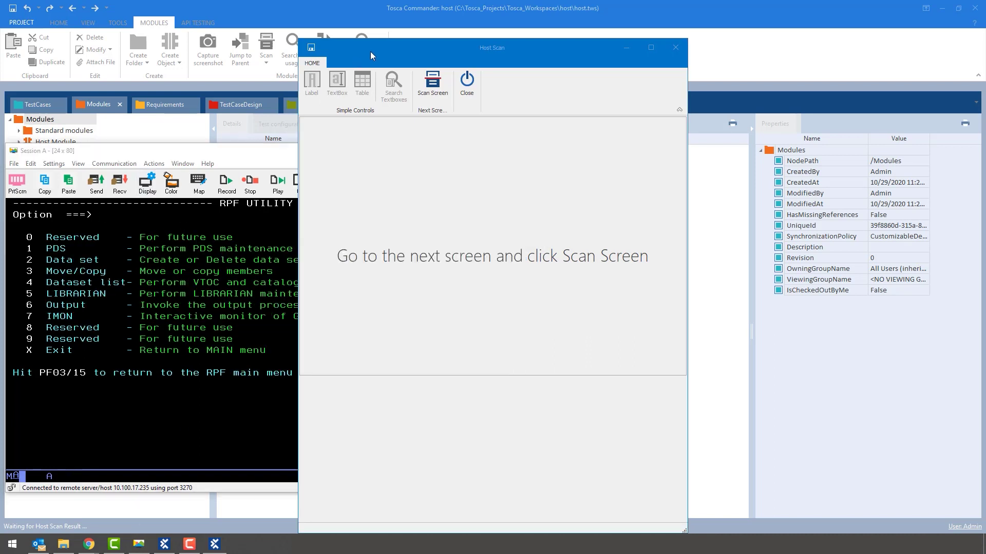
{"action": "left_click", "coordinate": [432, 84]}
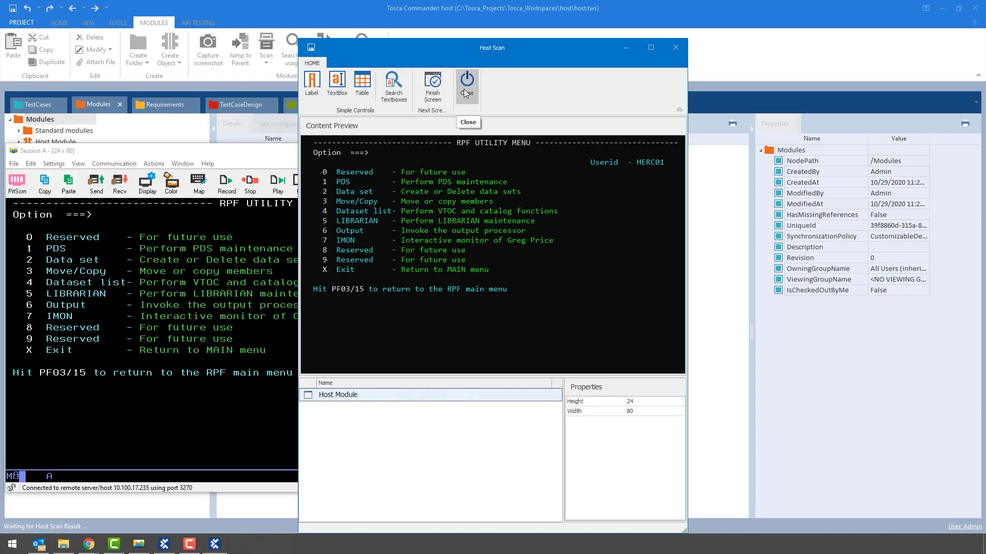
{"action": "left_click", "coordinate": [467, 83]}
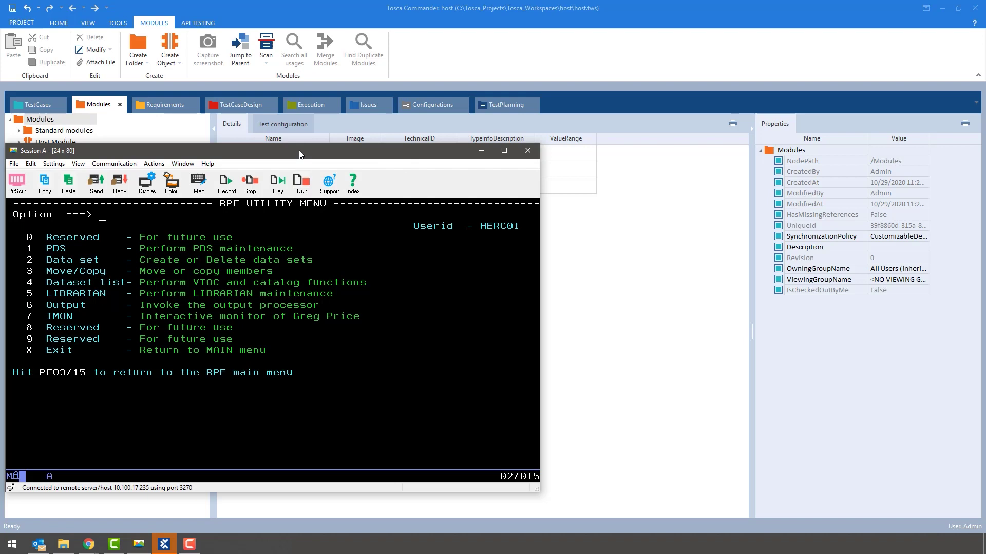
Step: Open the HERC01 dataset list in the terminal and start a new Host scan
{"action": "left_click_drag", "start_coordinate": [299, 153], "coordinate": [498, 157]}
{"action": "type", "text": "4"}
{"action": "key", "text": "Return"}
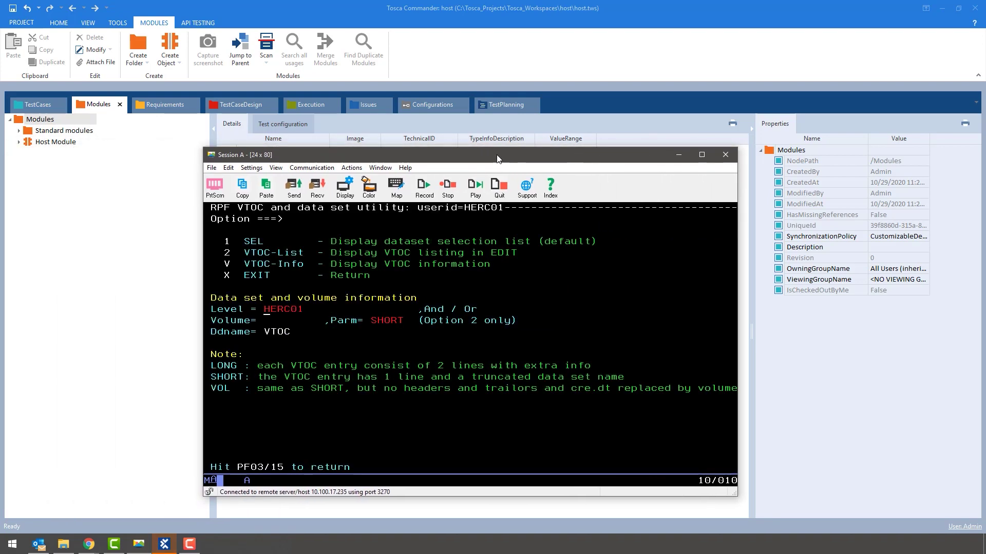
{"action": "key", "text": "Return"}
{"action": "left_click", "coordinate": [267, 53]}
{"action": "left_click", "coordinate": [286, 124]}
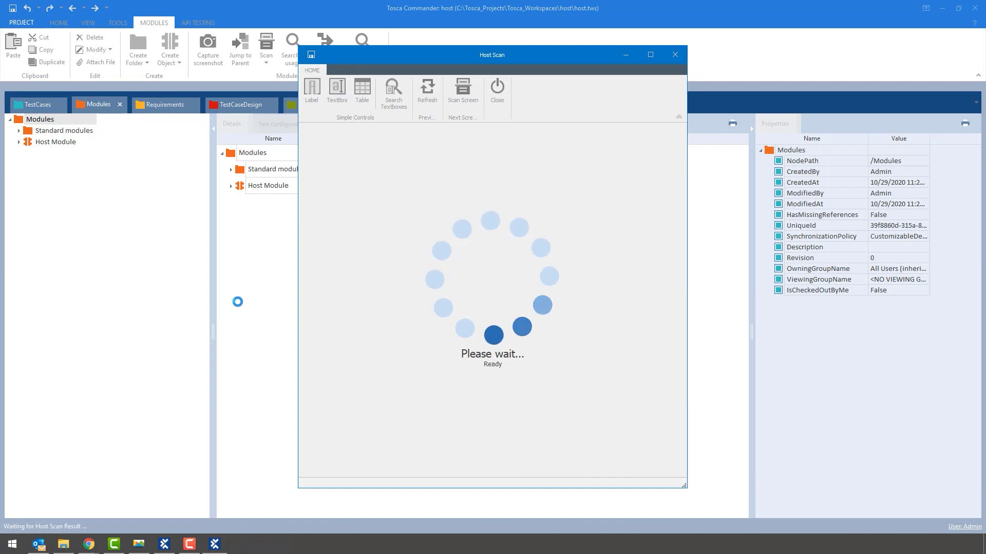
Step: Add a Table over the HERC01 dataset list and mark its column boundaries
{"action": "left_click", "coordinate": [362, 84]}
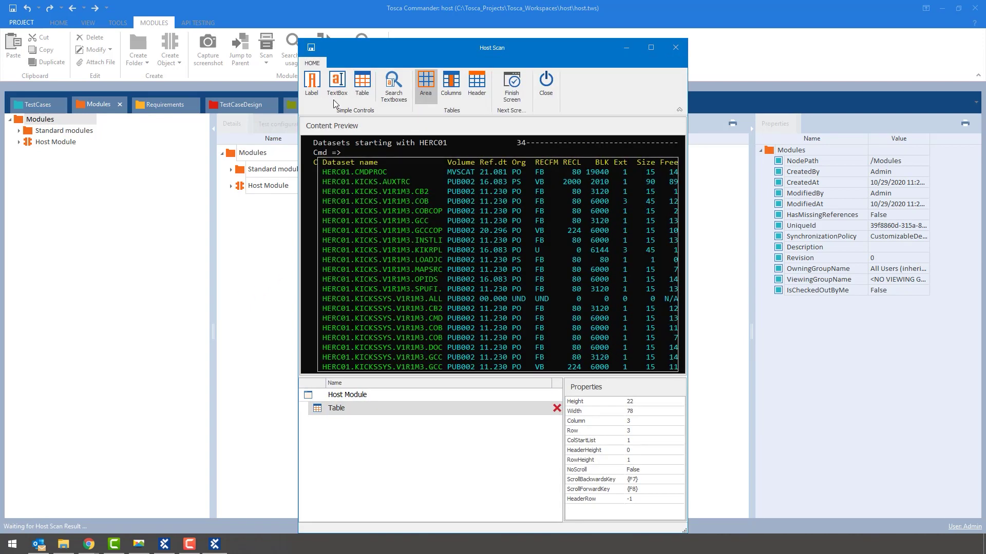
{"action": "left_click", "coordinate": [451, 83]}
{"action": "left_click", "coordinate": [447, 197]}
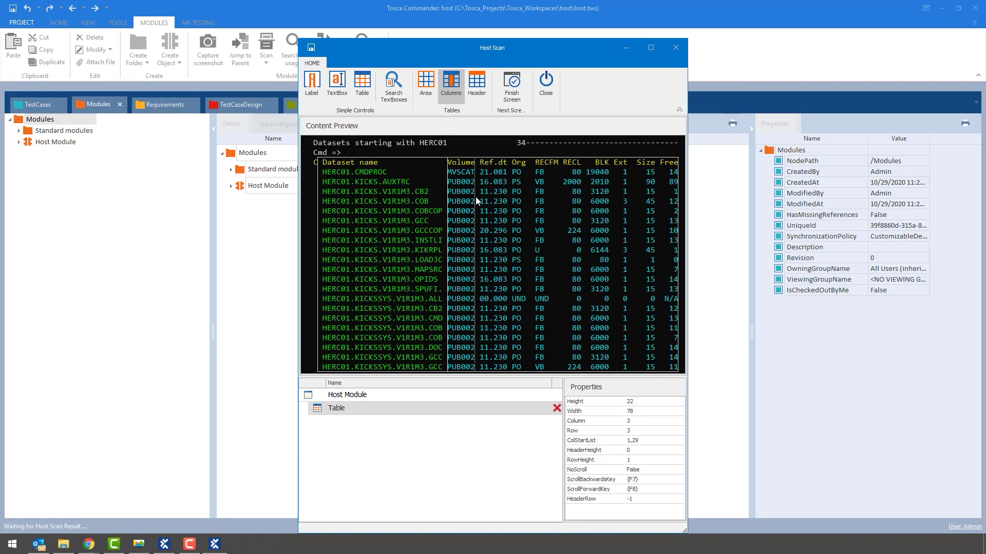
{"action": "left_click", "coordinate": [508, 200]}
{"action": "left_click", "coordinate": [558, 203]}
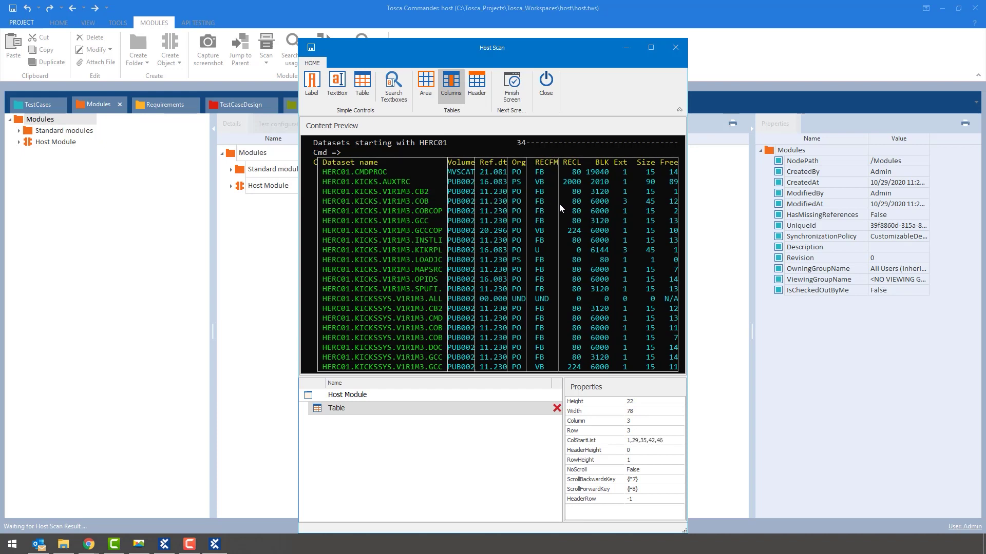
{"action": "left_click", "coordinate": [582, 207]}
{"action": "left_click", "coordinate": [618, 207]}
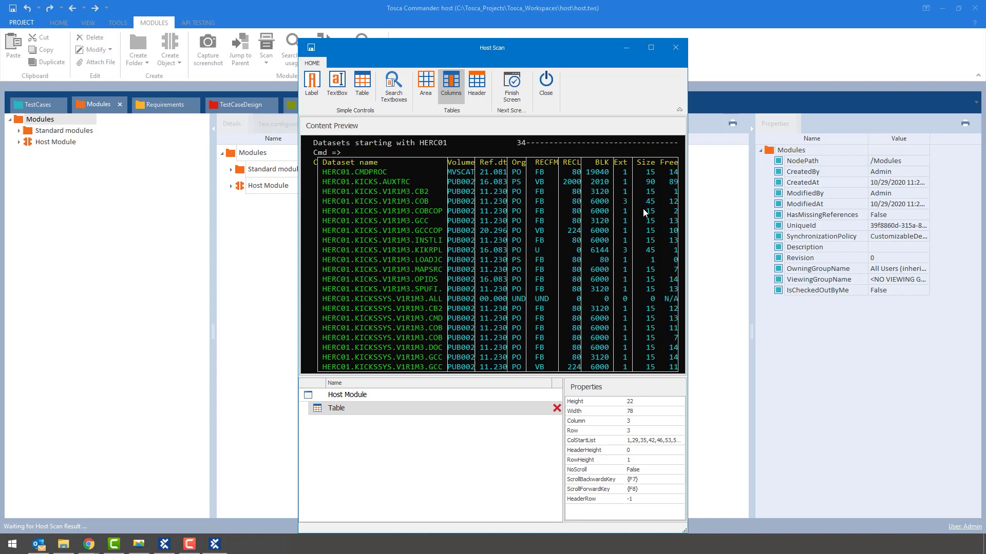
{"action": "left_click", "coordinate": [660, 204]}
Step: Make the column titles row the header, set NoScroll to True, and save the screen
{"action": "left_click", "coordinate": [477, 83]}
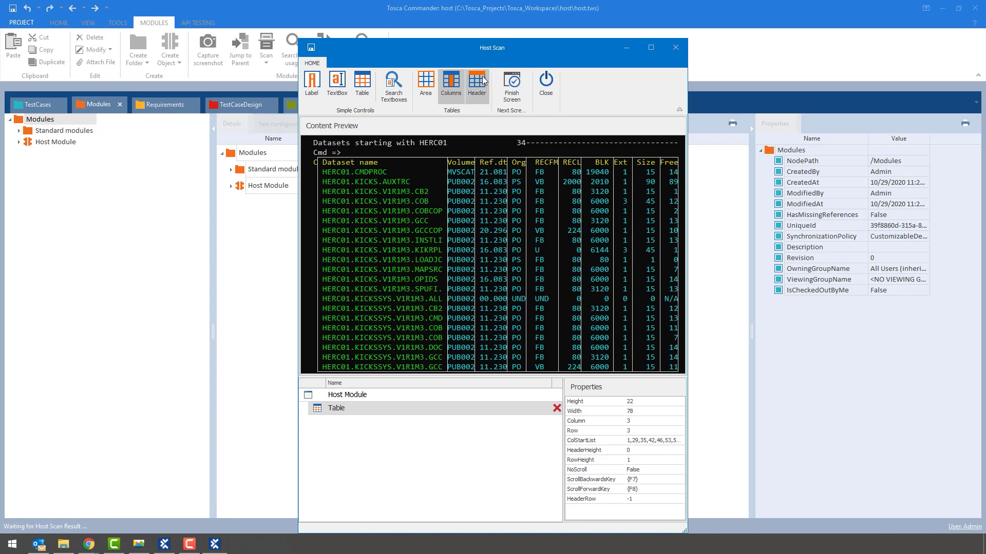
{"action": "left_click", "coordinate": [480, 168]}
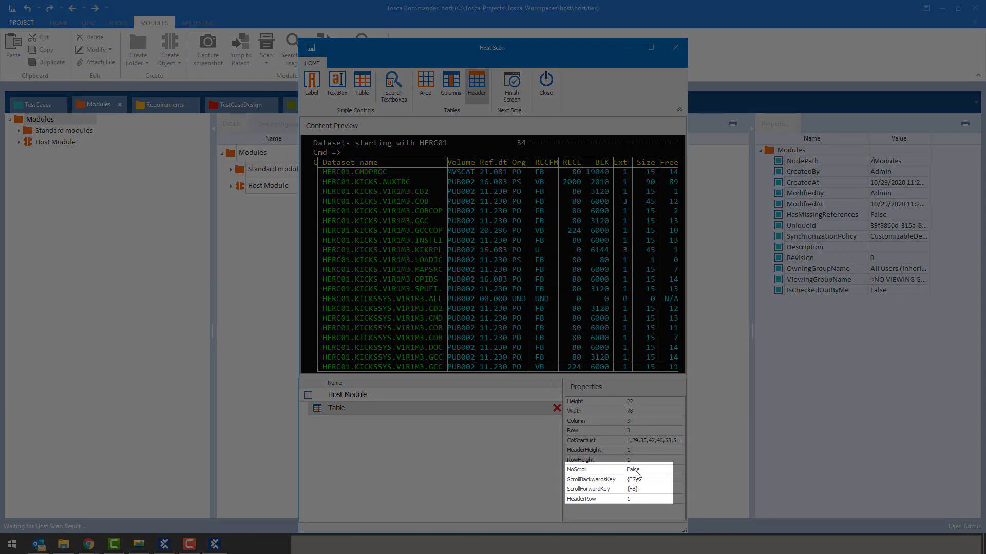
{"action": "left_click", "coordinate": [633, 470]}
{"action": "type", "text": "True"}
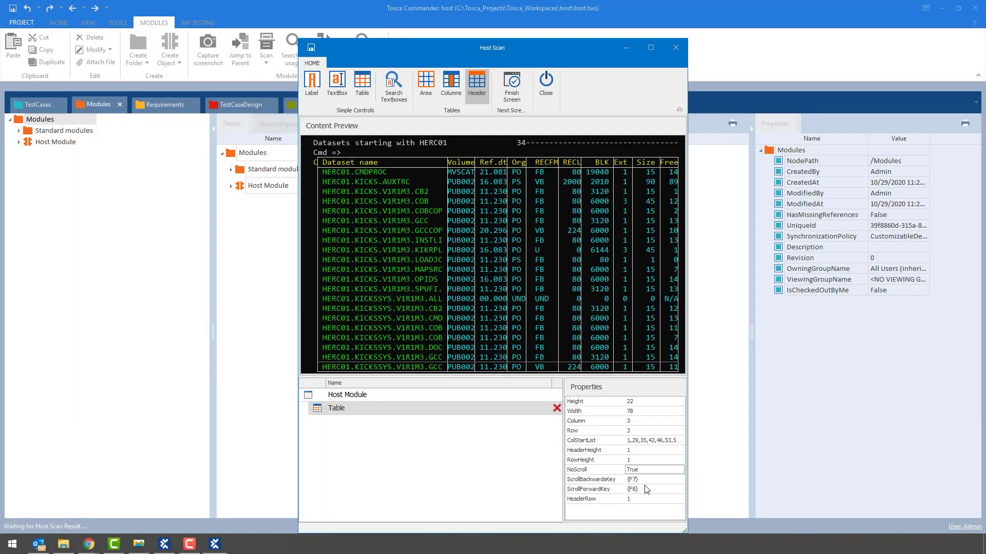
{"action": "left_click", "coordinate": [647, 480]}
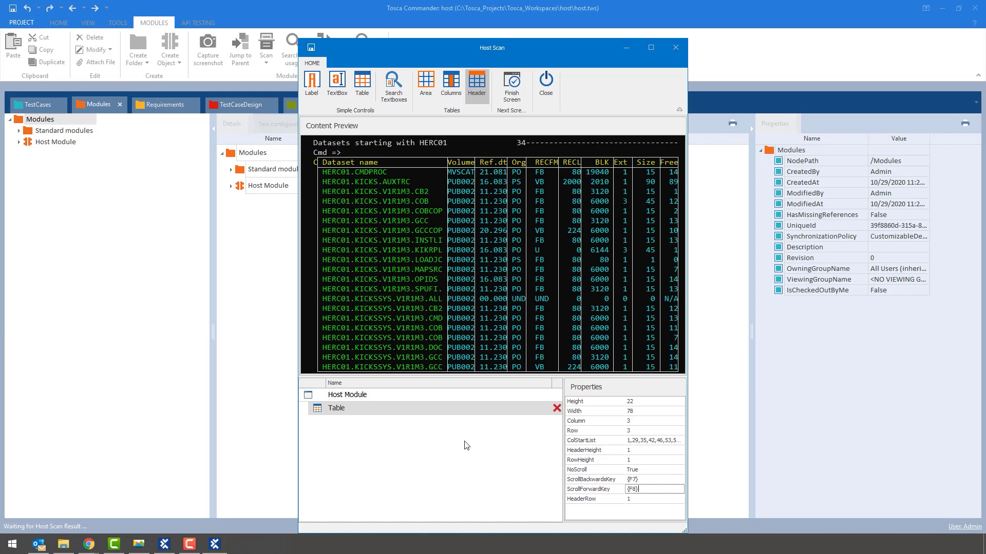
{"action": "left_click", "coordinate": [491, 114]}
{"action": "left_click", "coordinate": [511, 85]}
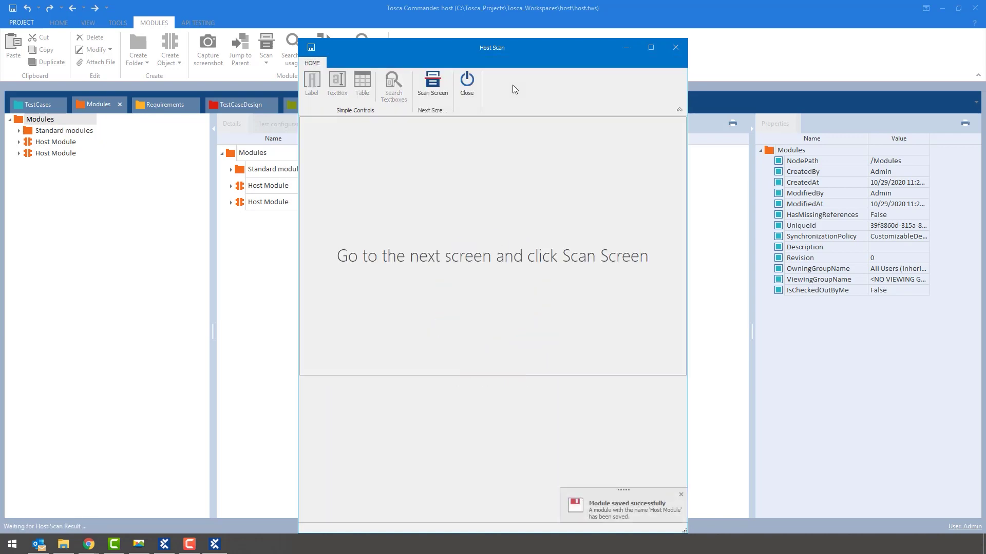
Step: Close the scanner, expand the second Host Module's Table node, and select Table
{"action": "left_click", "coordinate": [467, 82]}
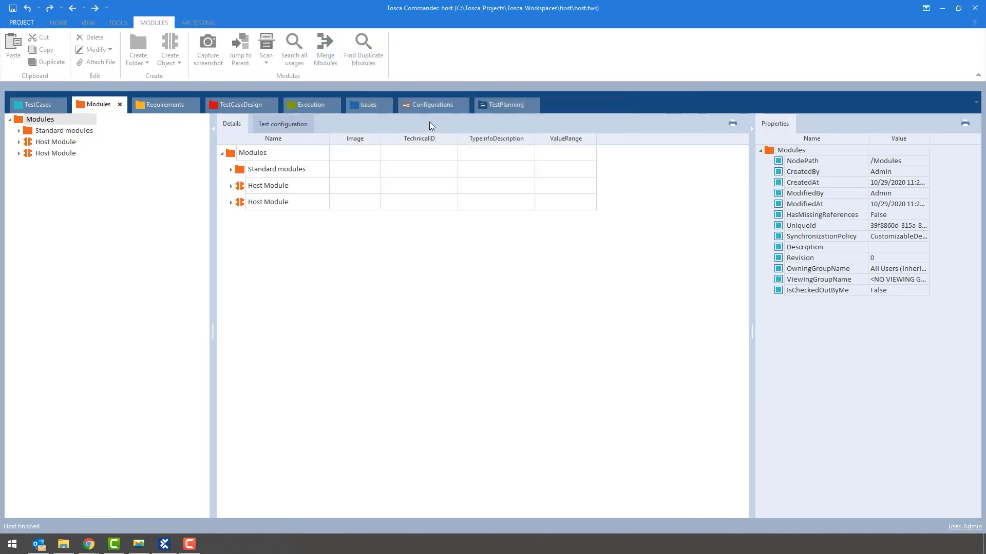
{"action": "left_click", "coordinate": [231, 202]}
{"action": "left_click", "coordinate": [240, 219]}
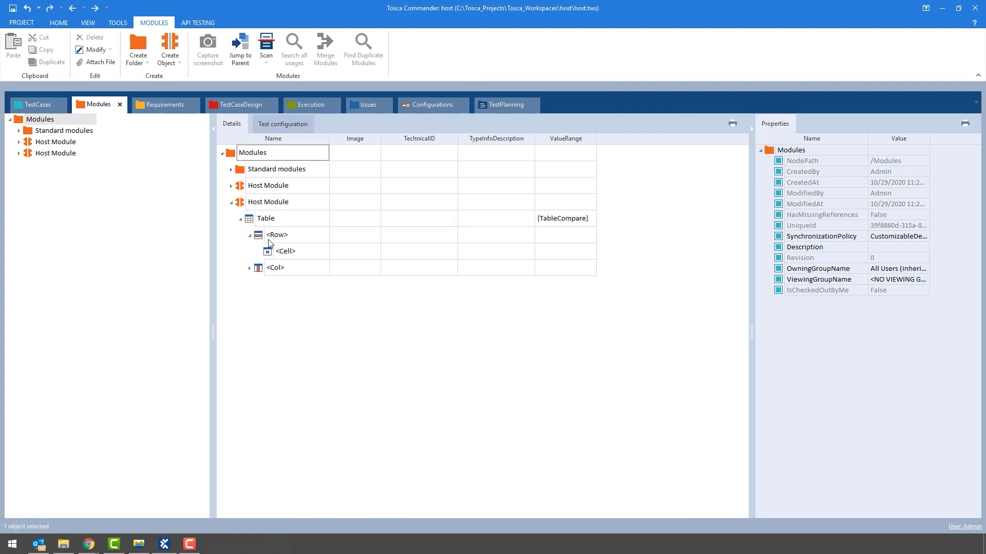
{"action": "left_click", "coordinate": [262, 221]}
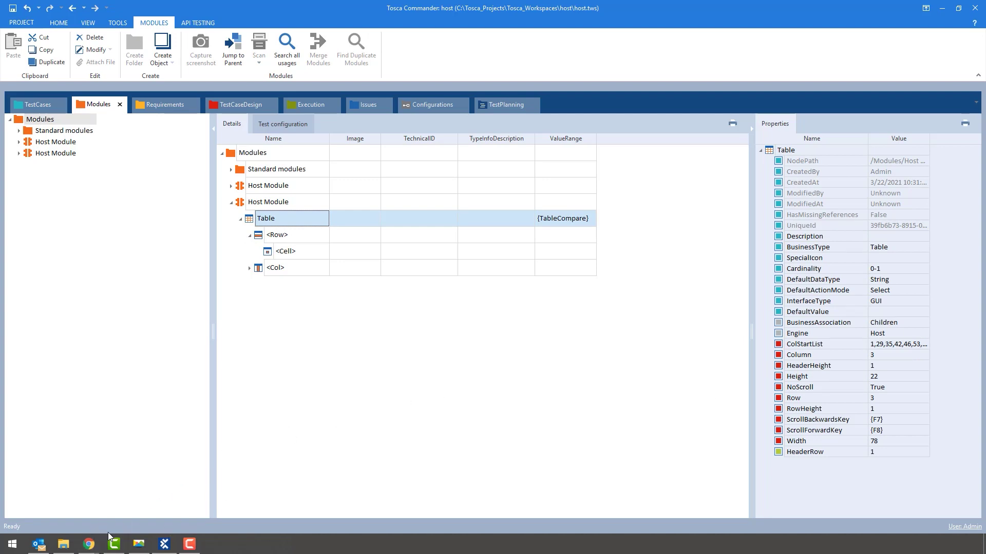
Step: Switch back to the Chrome window showing the Tosca HOST Engine 3.0 manual
{"action": "left_click", "coordinate": [89, 545]}
{"action": "left_click", "coordinate": [54, 501]}
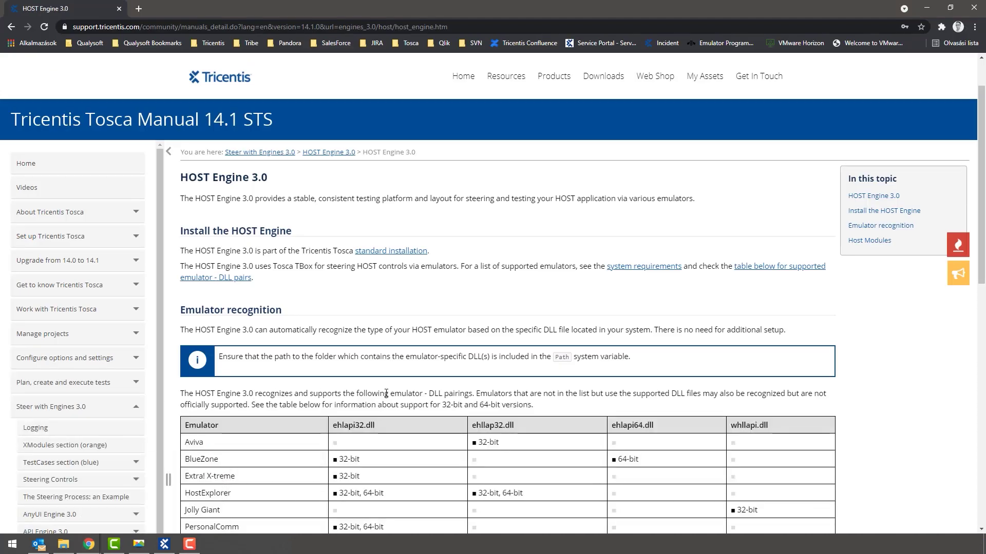
{"action": "scroll", "coordinate": [387, 394], "scroll_direction": "down", "scroll_amount": 3}
{"action": "scroll", "coordinate": [386, 393], "scroll_direction": "down", "scroll_amount": 3}
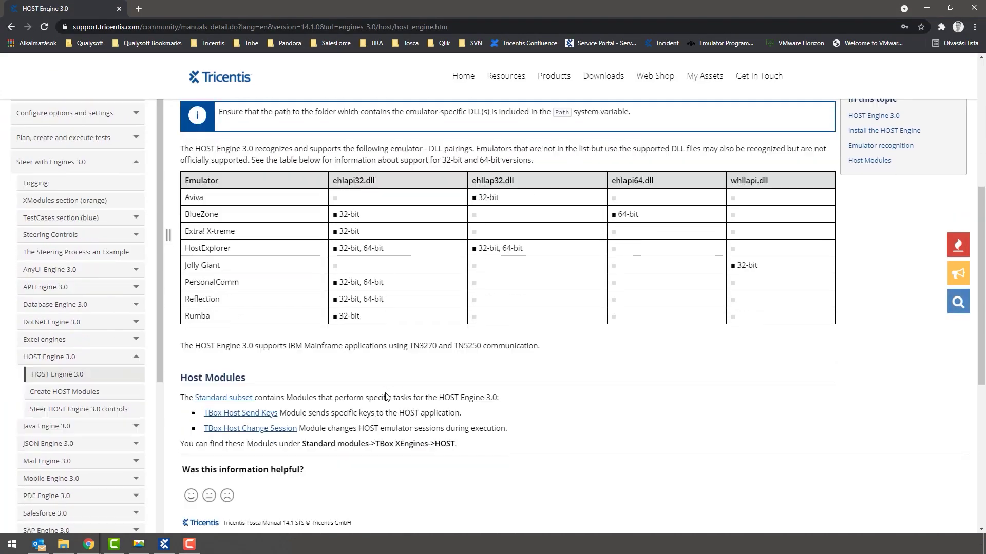
{"action": "scroll", "coordinate": [387, 395], "scroll_direction": "down", "scroll_amount": 2}
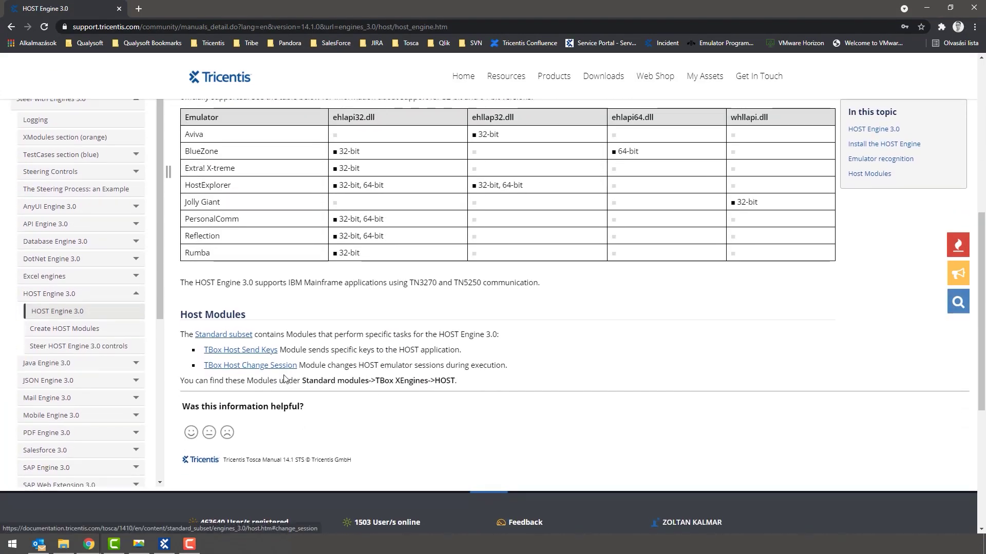